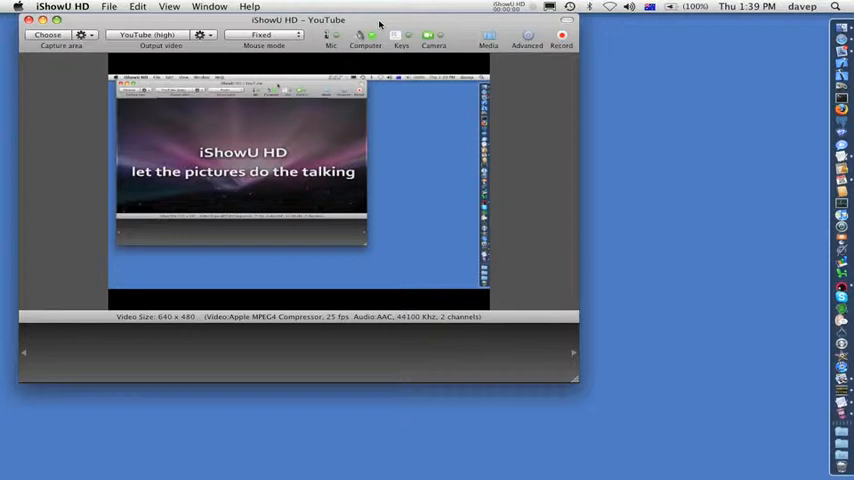
- Move the Untitled TextEdit window to centre-right, widen and shorten it, then return to iShowU HD
click(840, 155)
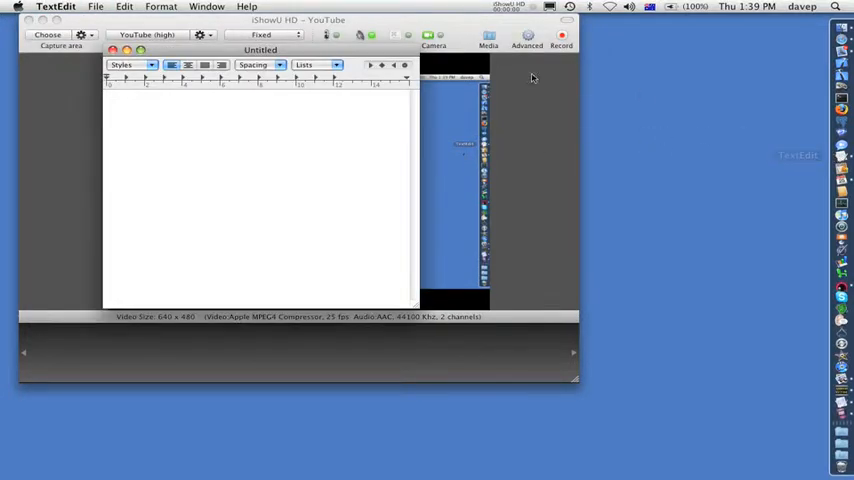
drag(378, 47, 543, 122)
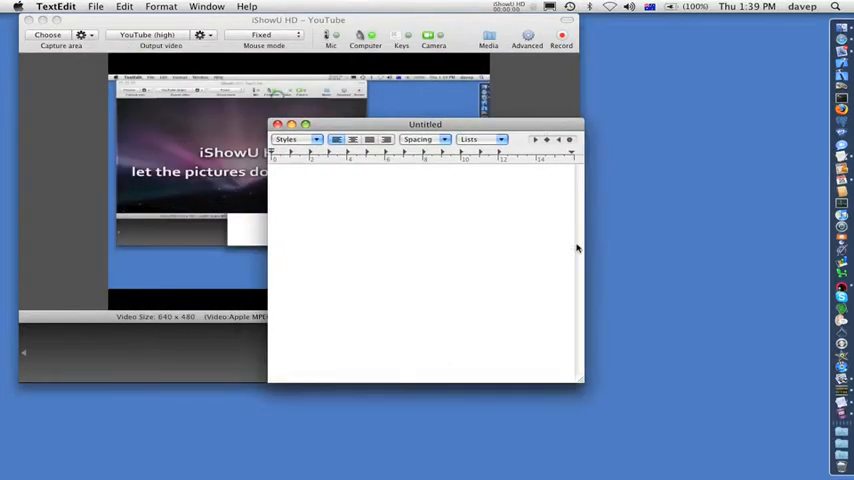
drag(586, 386, 630, 338)
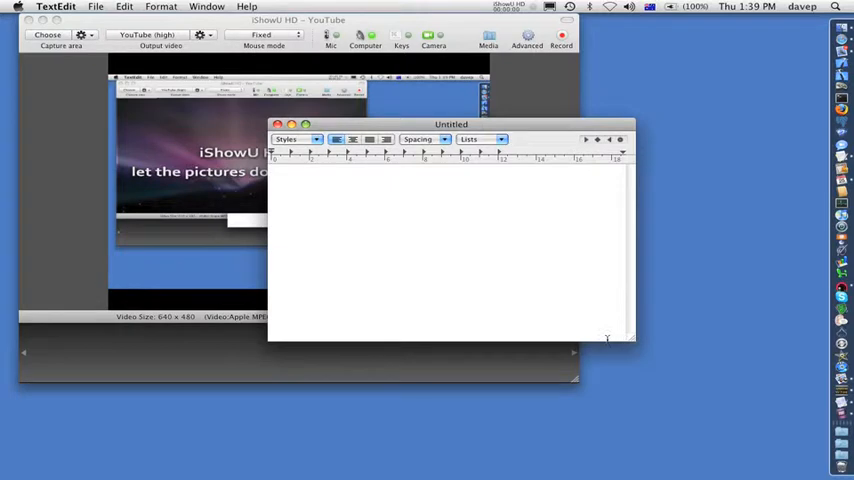
click(40, 82)
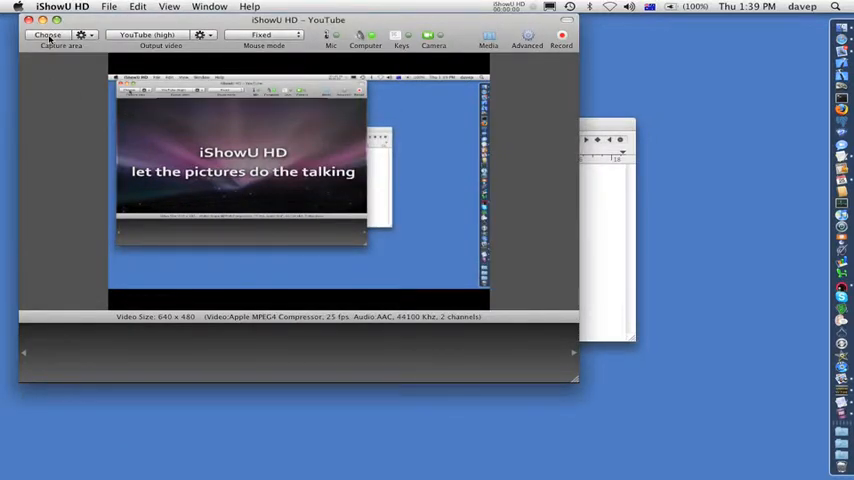
- Choose the capture area by picking the Untitled TextEdit window as a whole window
click(49, 36)
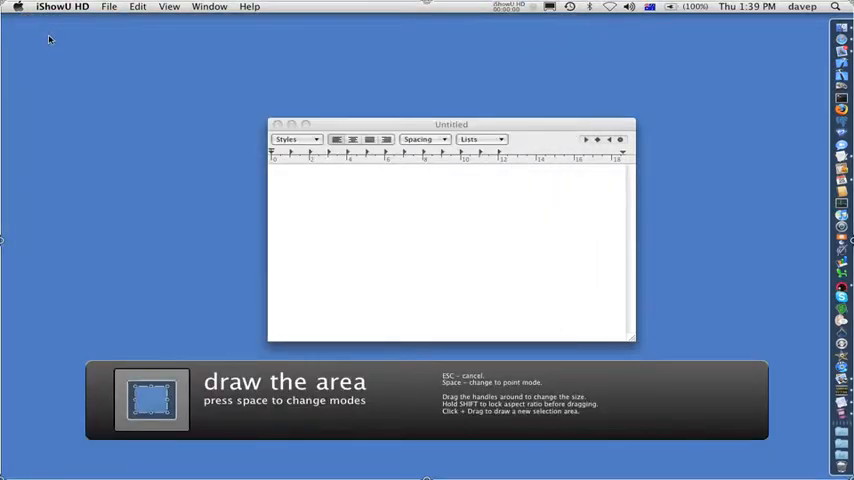
key(space)
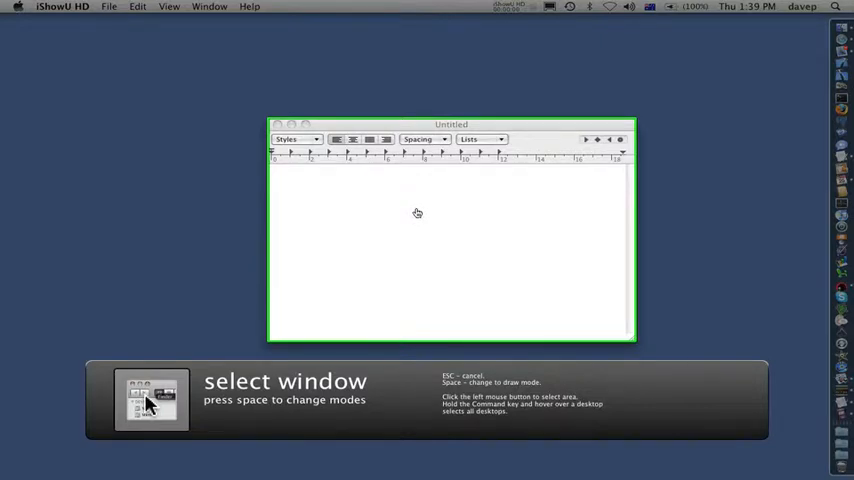
click(417, 212)
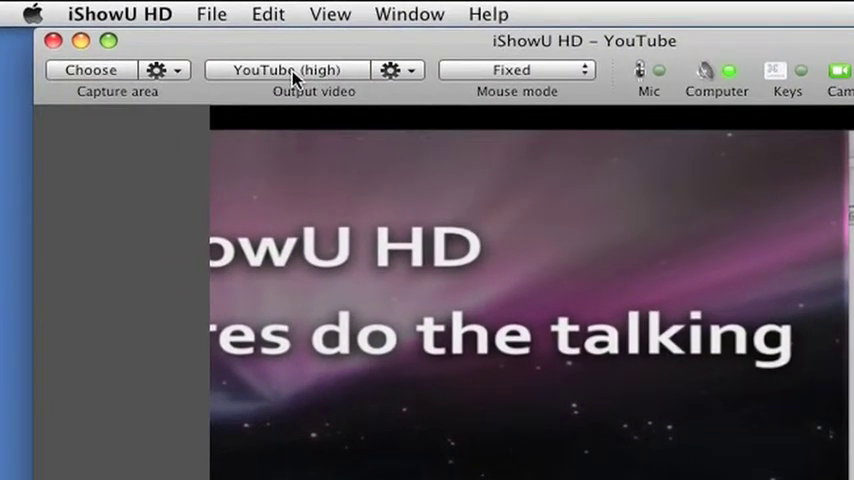
- Keep YouTube (high) as the output video preset and set mouse mode to Fixed / Stretch
click(293, 72)
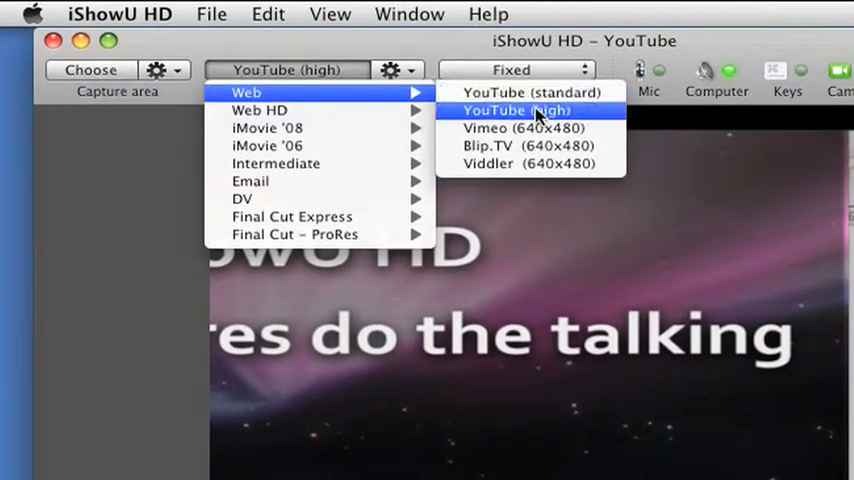
click(538, 112)
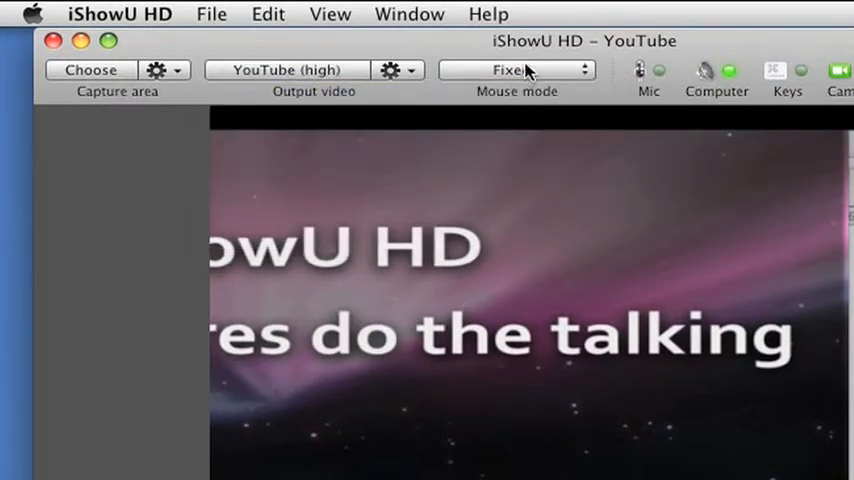
click(528, 72)
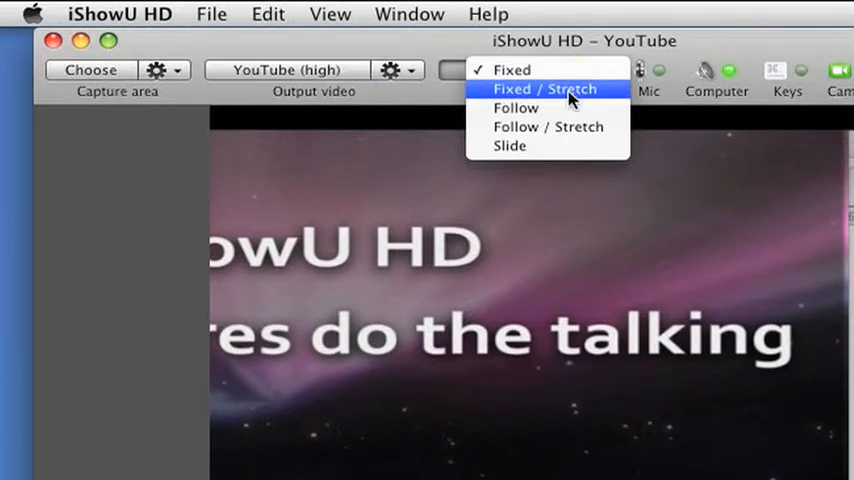
click(570, 92)
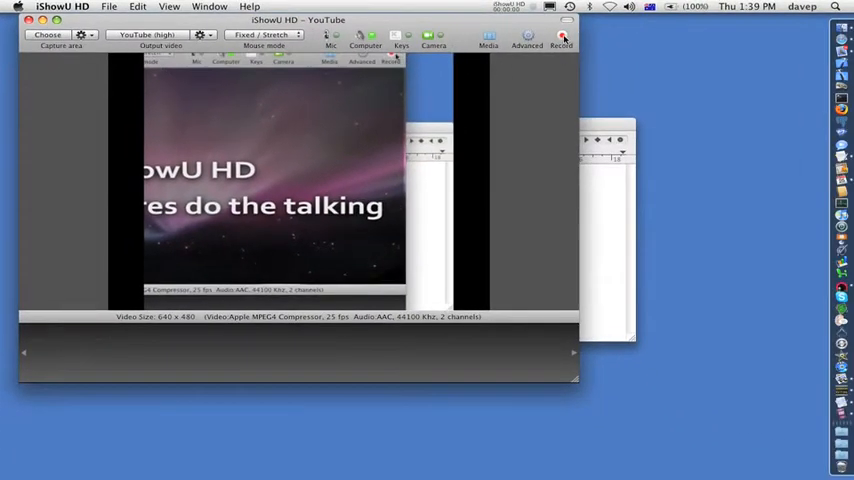
- Start the recording and bring the TextEdit document forward for typing
click(563, 37)
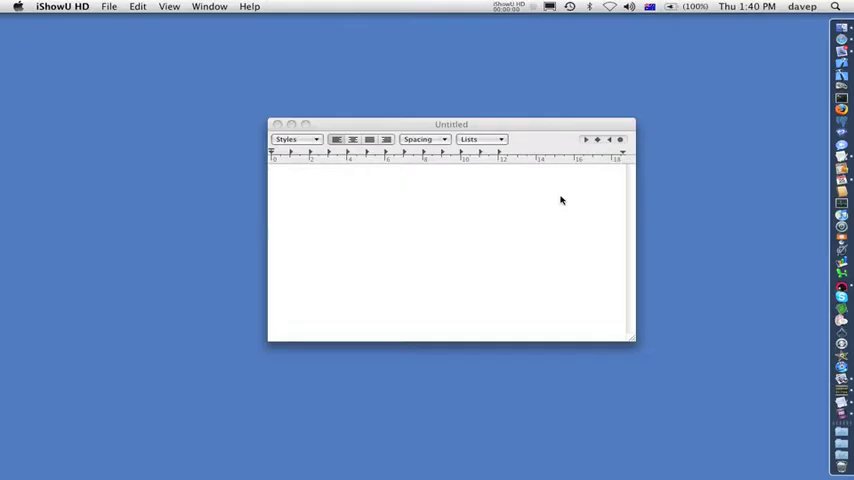
click(477, 206)
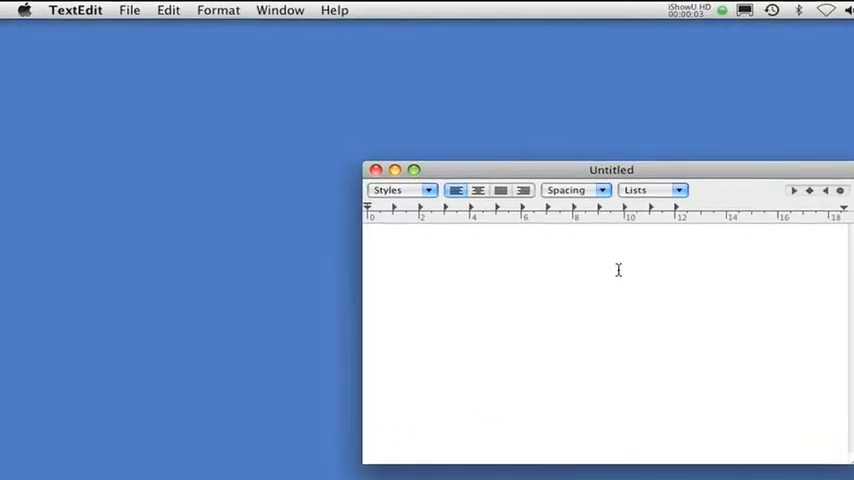
text(Start by t)
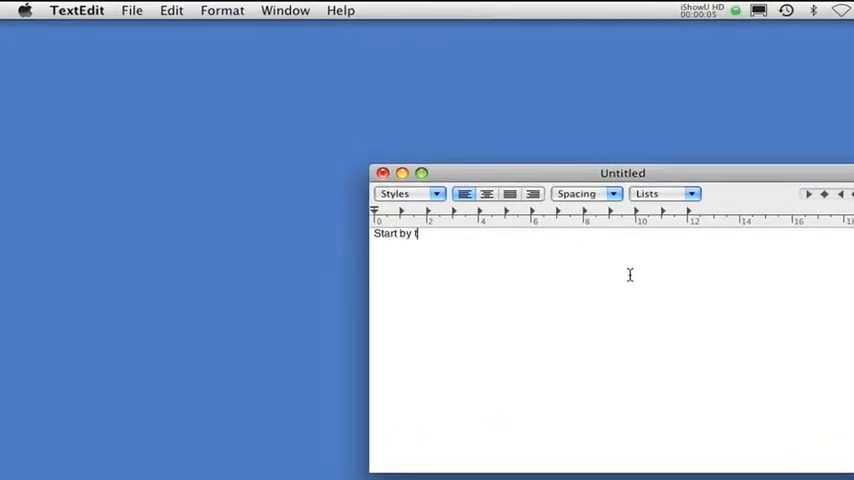
text(yping something in.)
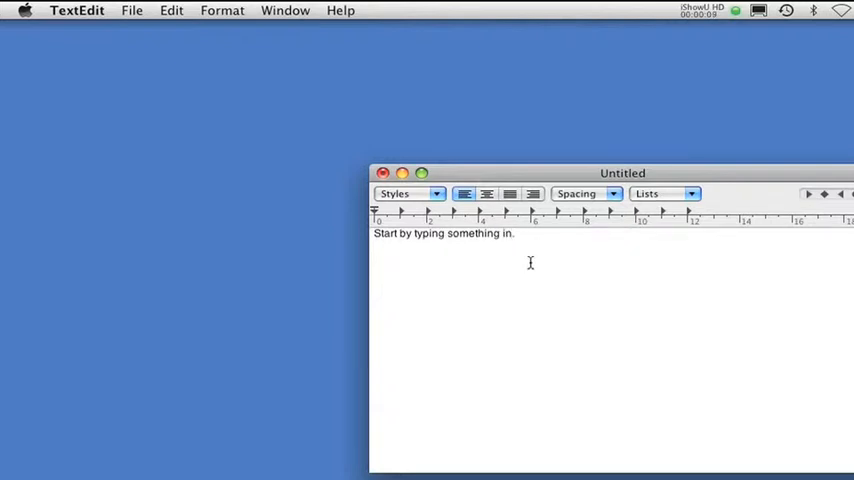
- Select the word "something" in the typed sentence
double_click(467, 233)
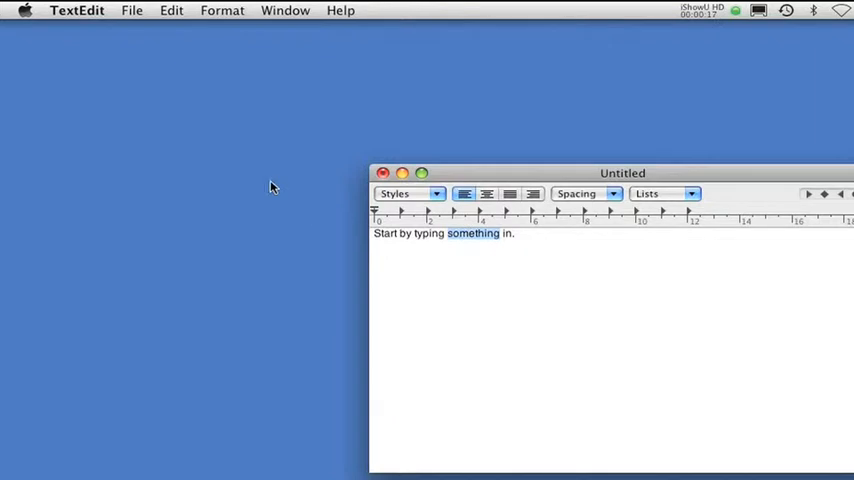
- Underline "something" via Format > Font, then place the caret after the text
click(222, 10)
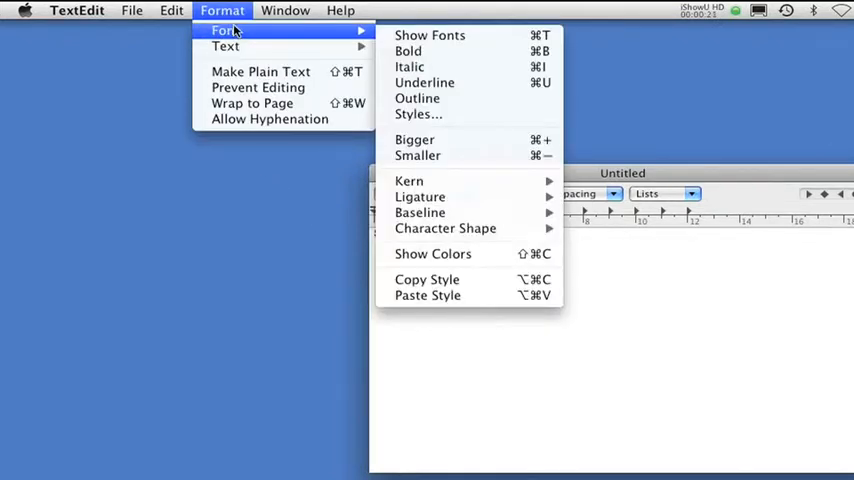
mouse_move(226, 30)
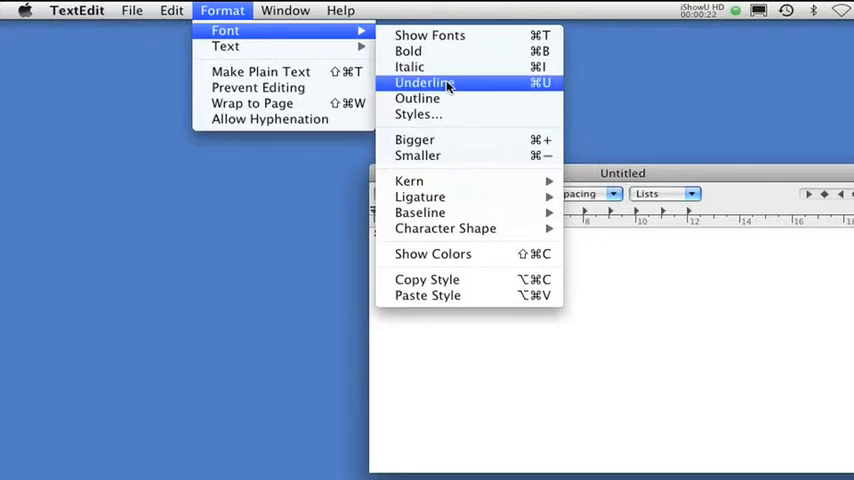
click(447, 85)
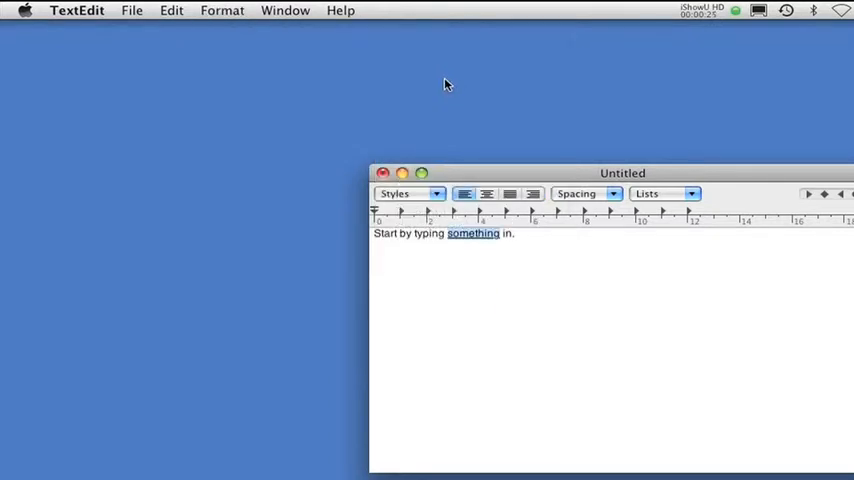
click(584, 286)
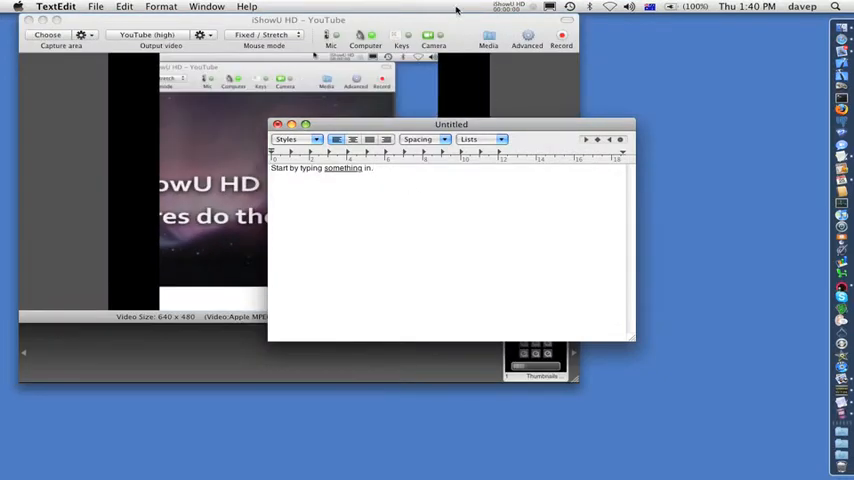
- Bring iShowU HD forward and select the new clip in the Thumbnails panel
click(443, 21)
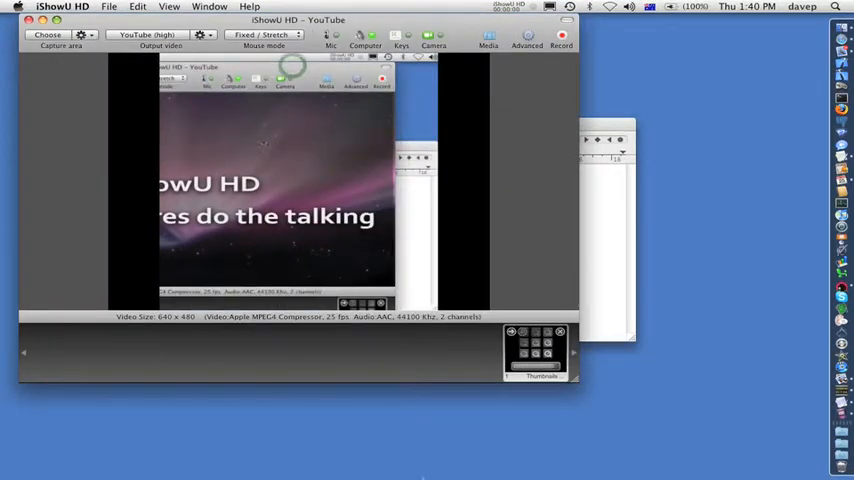
click(528, 362)
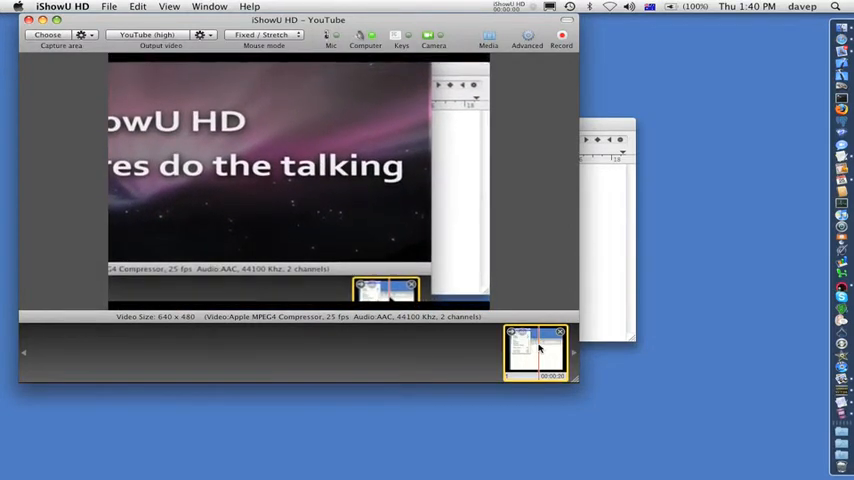
- Open ISUHD2.mov in the movie player and let it play through
double_click(538, 348)
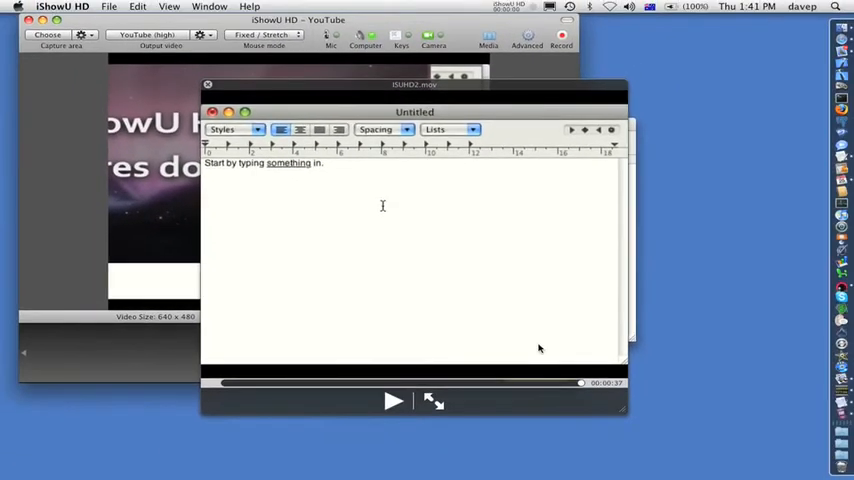
- Close the ISUHD2.mov playback window, returning to the recorder
click(208, 84)
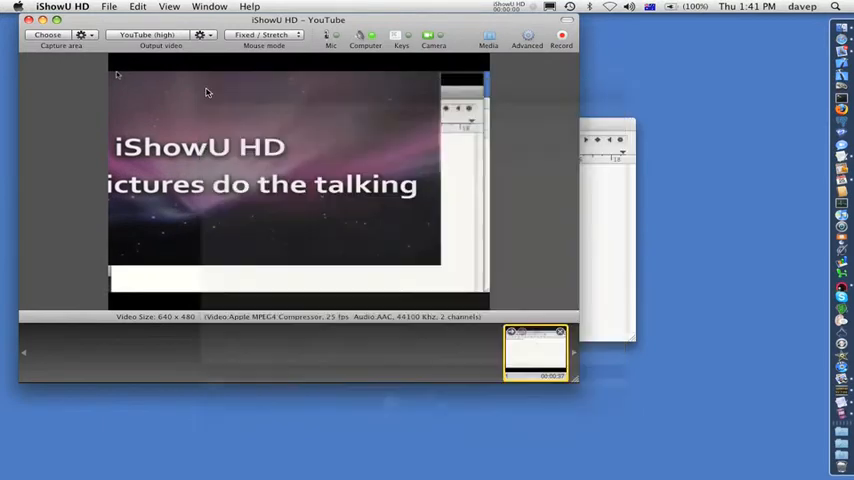